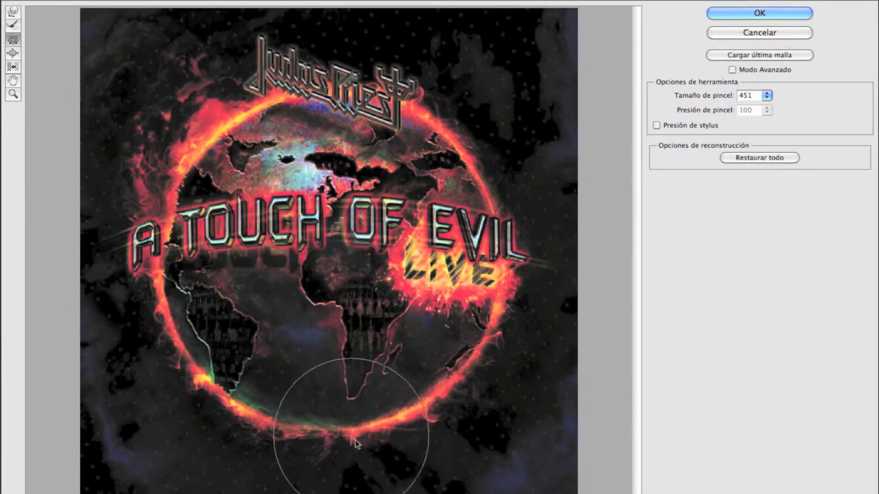
In Liquify, pucker Africa's tip, bloat Africa, smear South America and push the red ring down-left
{"action": "left_click_drag", "start_coordinate": [356, 441], "coordinate": [346, 439]}
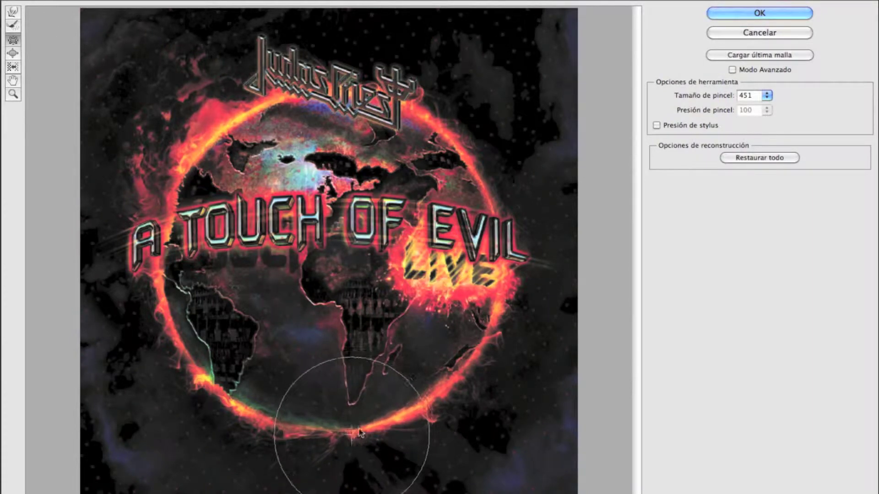
{"action": "left_click", "coordinate": [13, 53]}
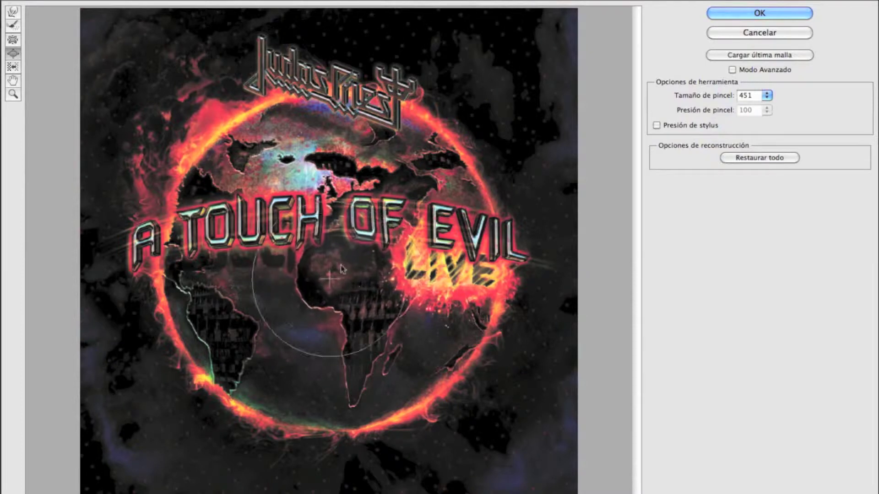
{"action": "left_click_drag", "start_coordinate": [355, 286], "coordinate": [353, 314]}
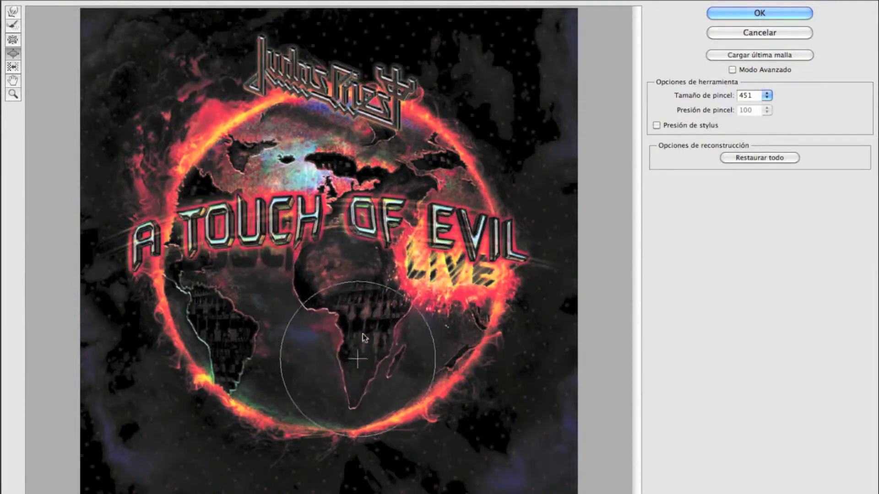
{"action": "left_click", "coordinate": [13, 66]}
{"action": "left_click_drag", "start_coordinate": [188, 400], "coordinate": [144, 422]}
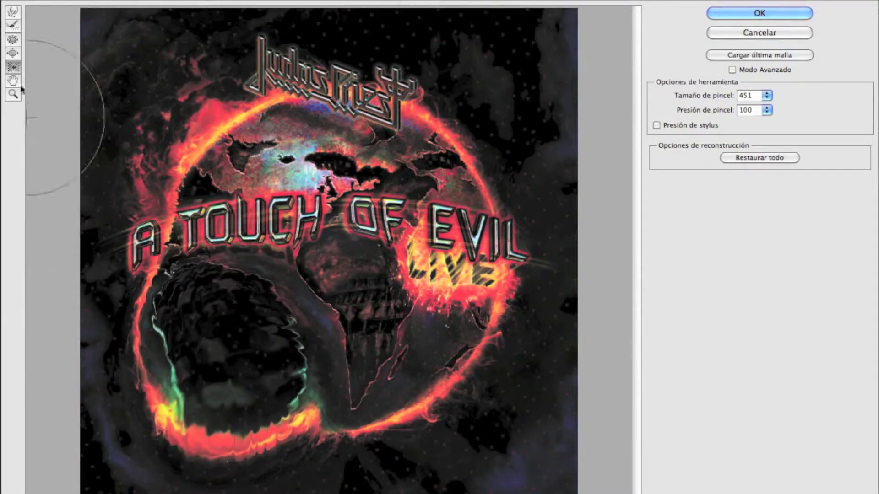
{"action": "left_click", "coordinate": [12, 13]}
{"action": "mouse_move", "coordinate": [481, 137]}
{"action": "left_mouse_down"}
{"action": "mouse_move", "coordinate": [450, 187]}
{"action": "mouse_move", "coordinate": [382, 121]}
{"action": "left_mouse_up"}
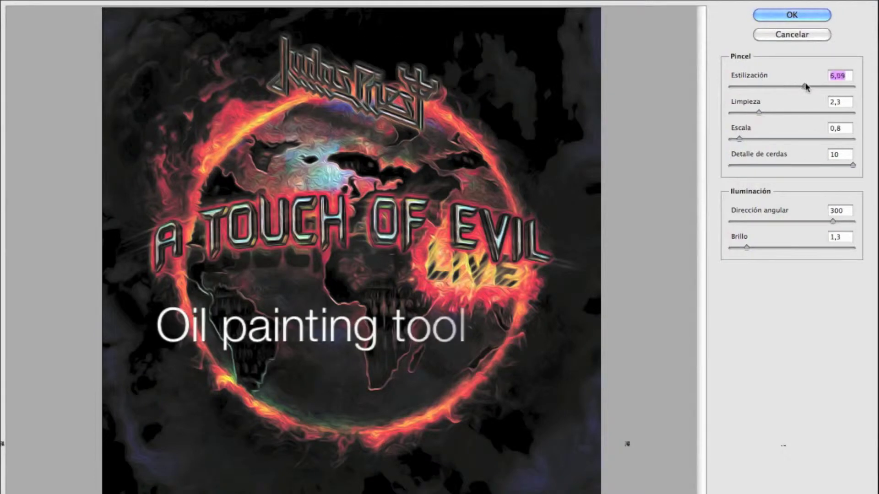
Apply Oil Paint with Stylization 7,03, Cleanliness 6,25, Scale 4,51 and Bristle Detail 5,1
{"action": "left_click_drag", "start_coordinate": [778, 87], "coordinate": [830, 86]}
{"action": "left_click_drag", "start_coordinate": [795, 113], "coordinate": [807, 112]}
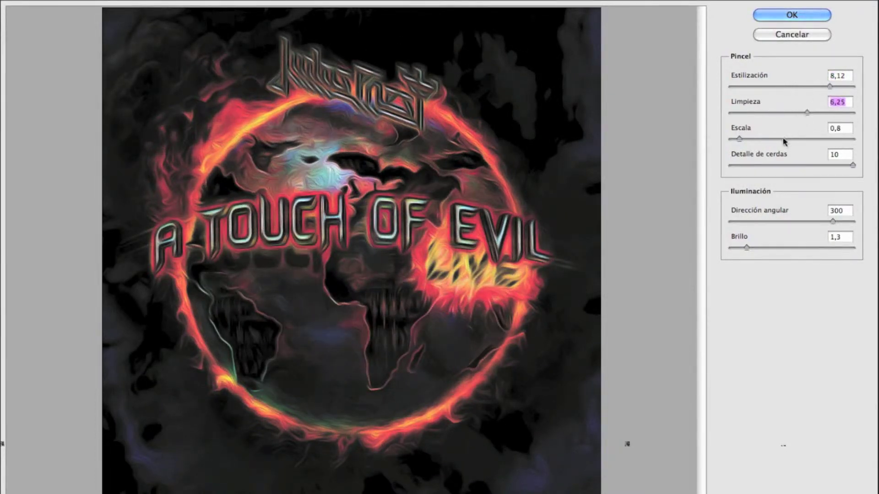
{"action": "left_click", "coordinate": [783, 139]}
{"action": "left_click", "coordinate": [815, 87]}
{"action": "left_click", "coordinate": [792, 165]}
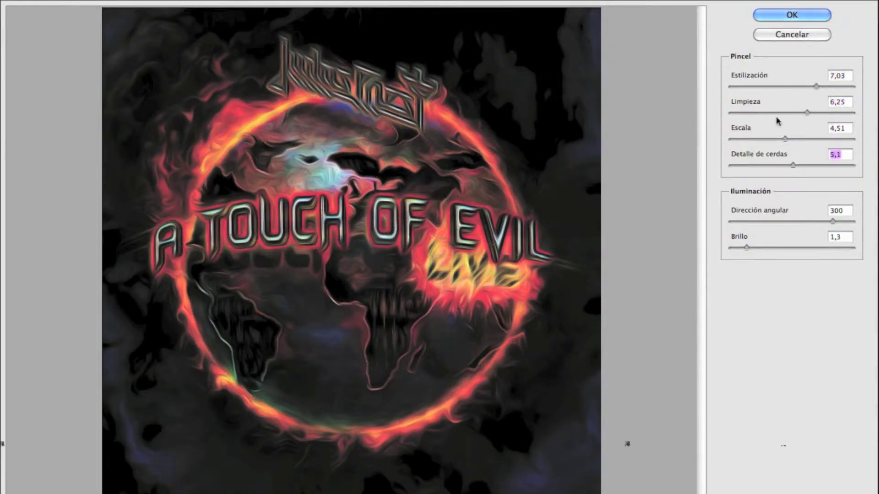
{"action": "key", "text": "Return"}
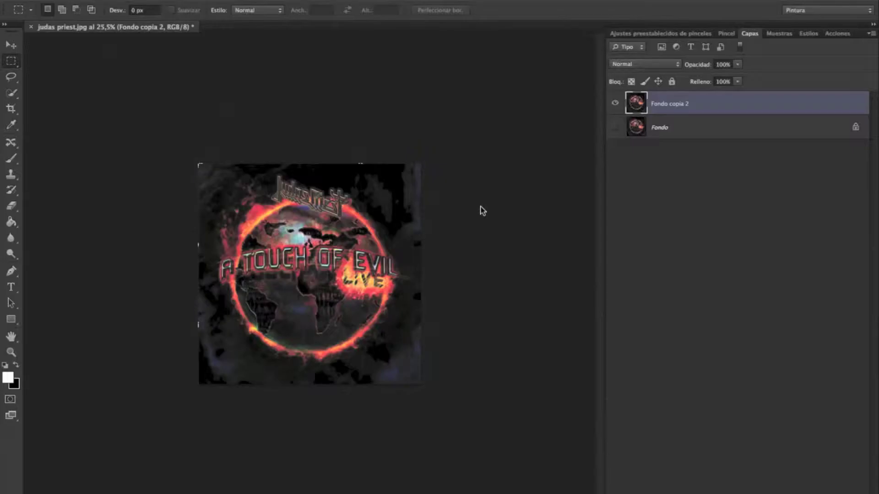
Compare the Fondo copia 2 layer against the original Fondo layer by toggling visibility
{"action": "scroll", "coordinate": [318, 303], "scroll_direction": "up", "scroll_amount": 5}
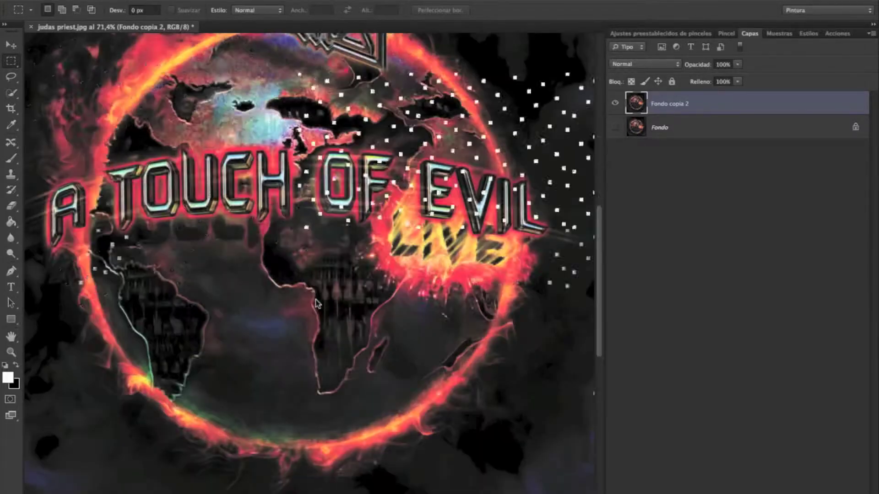
{"action": "left_click", "coordinate": [615, 104]}
{"action": "left_click", "coordinate": [615, 128]}
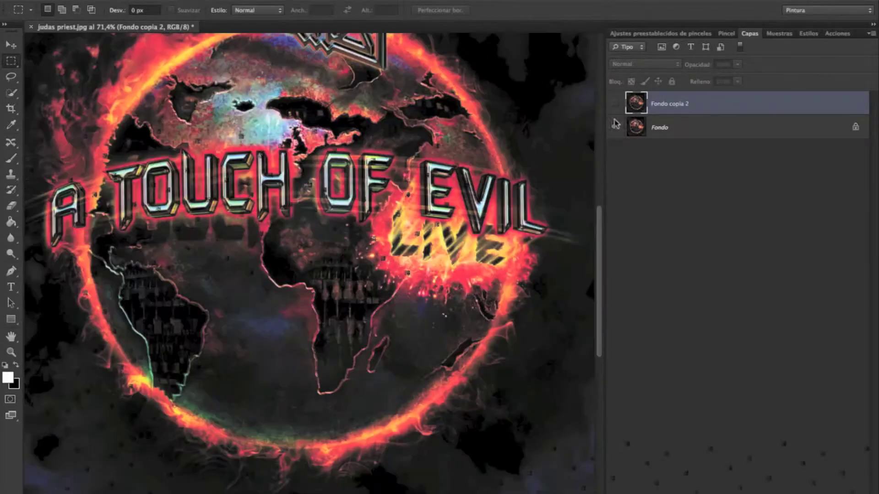
{"action": "left_click", "coordinate": [615, 104]}
{"action": "left_click", "coordinate": [615, 104]}
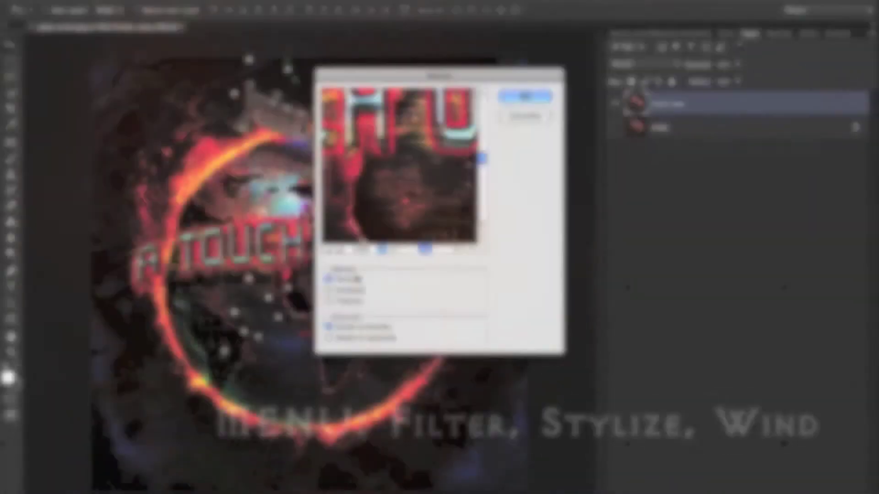
Apply the Wind filter with the Trémulo method, then reapply it for heavier streaks
{"action": "left_click", "coordinate": [329, 290]}
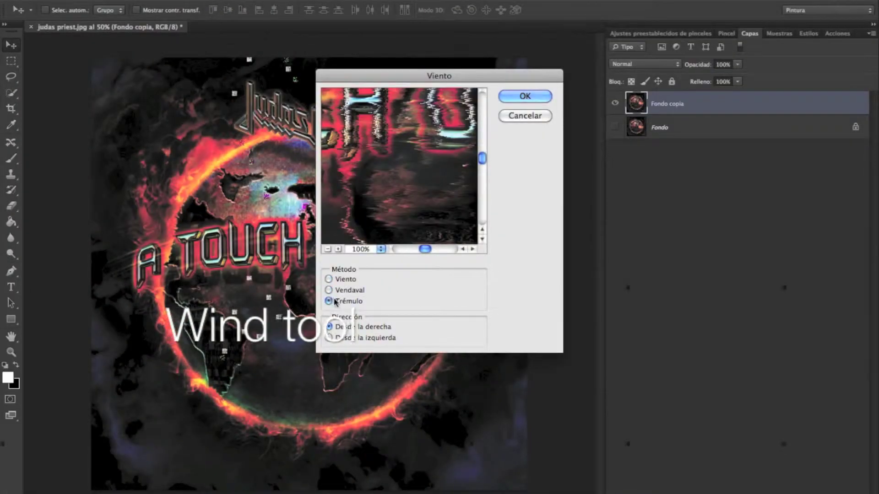
{"action": "left_click", "coordinate": [511, 98]}
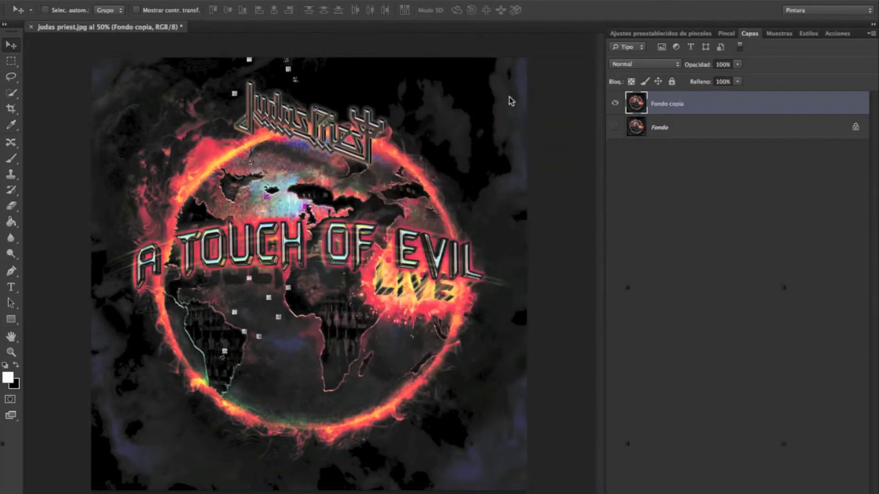
{"action": "left_click", "coordinate": [329, 0]}
{"action": "left_click", "coordinate": [355, 4]}
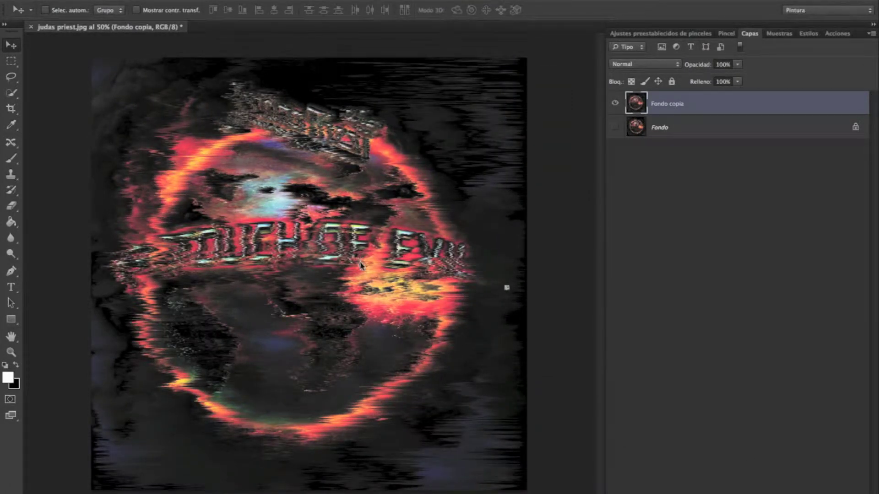
Zoom in to 200% on the wind-smeared detail
{"action": "left_click", "coordinate": [11, 352]}
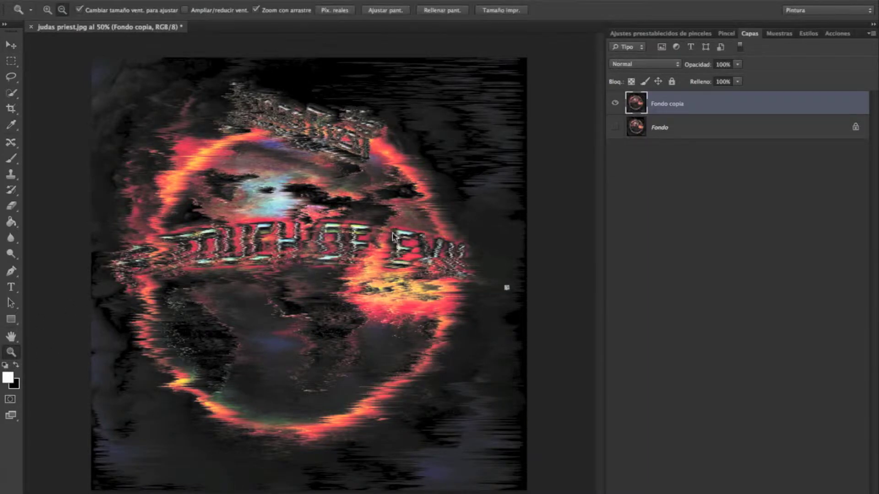
{"action": "key", "text": "ctrl+minus"}
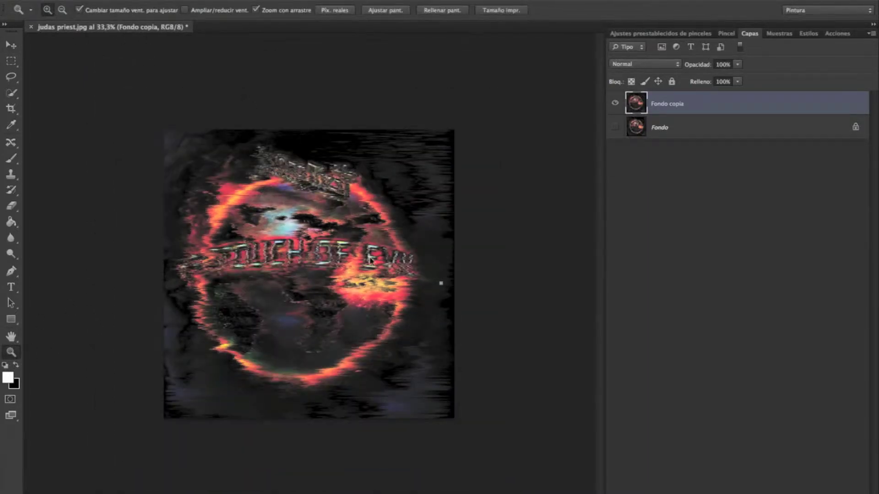
{"action": "left_click", "coordinate": [370, 261]}
{"action": "left_click", "coordinate": [365, 280]}
{"action": "left_click", "coordinate": [359, 300]}
{"action": "left_click", "coordinate": [350, 321]}
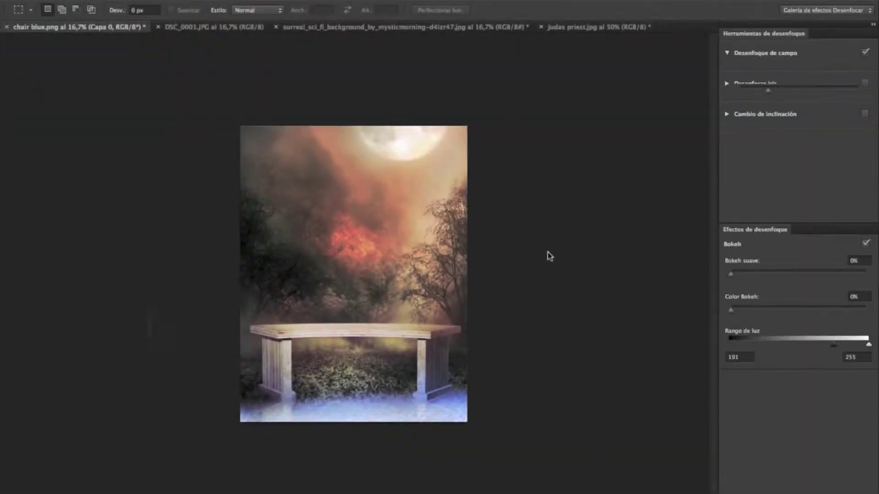
Apply a Field Blur with a 21 px sky pin and a nearly sharp 1 px bench pin
{"action": "mouse_move", "coordinate": [351, 272]}
{"action": "left_mouse_down"}
{"action": "mouse_move", "coordinate": [362, 257]}
{"action": "mouse_move", "coordinate": [365, 274]}
{"action": "left_mouse_up"}
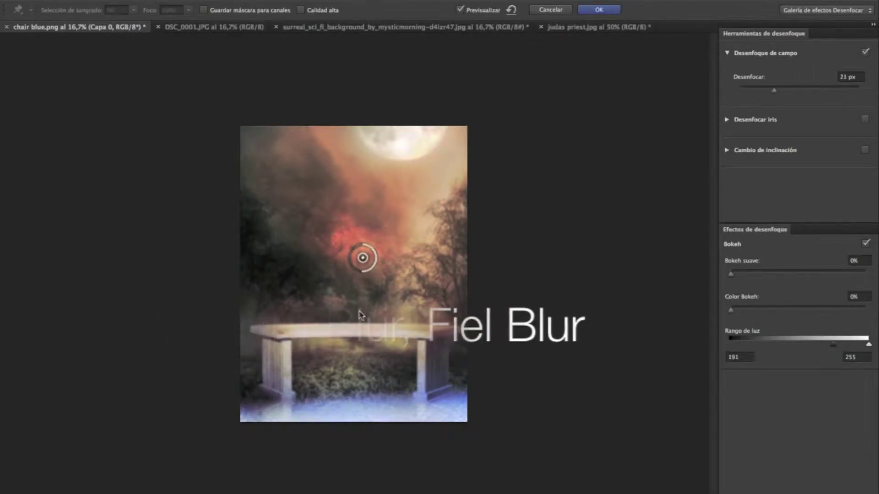
{"action": "left_click", "coordinate": [355, 370]}
{"action": "mouse_move", "coordinate": [363, 380]}
{"action": "left_mouse_down"}
{"action": "mouse_move", "coordinate": [369, 360]}
{"action": "mouse_move", "coordinate": [359, 362]}
{"action": "left_mouse_up"}
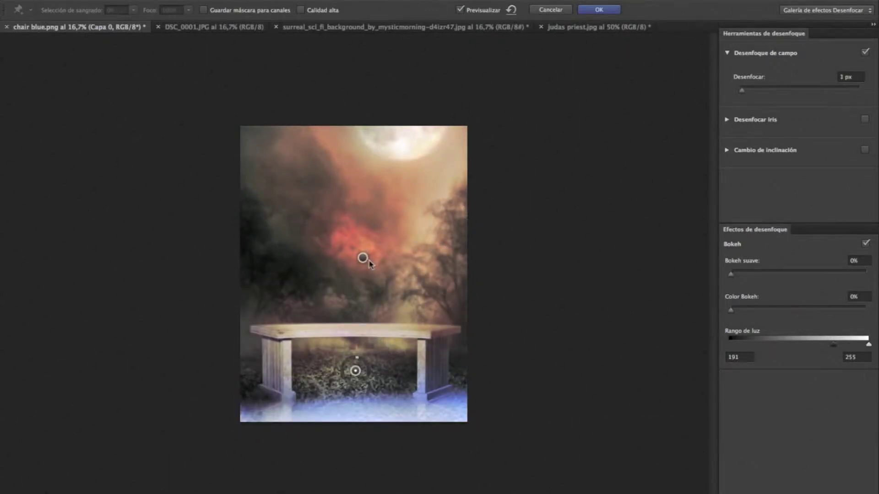
{"action": "left_click", "coordinate": [363, 258]}
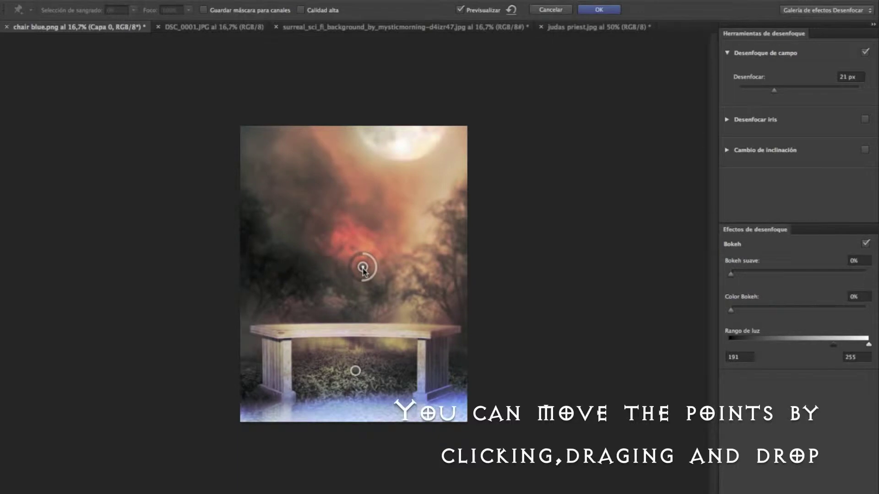
{"action": "left_click", "coordinate": [599, 10]}
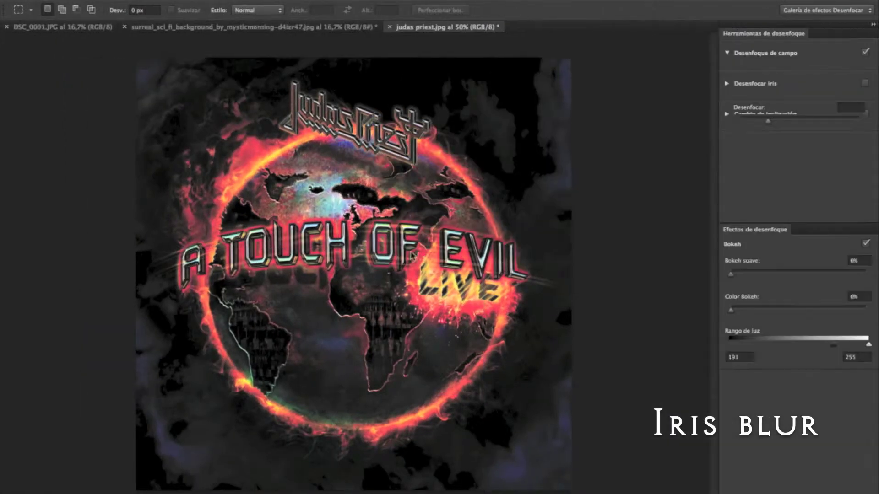
Set the Iris Blur around the globe's centre to 19 px and apply it
{"action": "mouse_move", "coordinate": [365, 285]}
{"action": "left_mouse_down"}
{"action": "mouse_move", "coordinate": [345, 291]}
{"action": "mouse_move", "coordinate": [338, 282]}
{"action": "mouse_move", "coordinate": [354, 296]}
{"action": "left_mouse_up"}
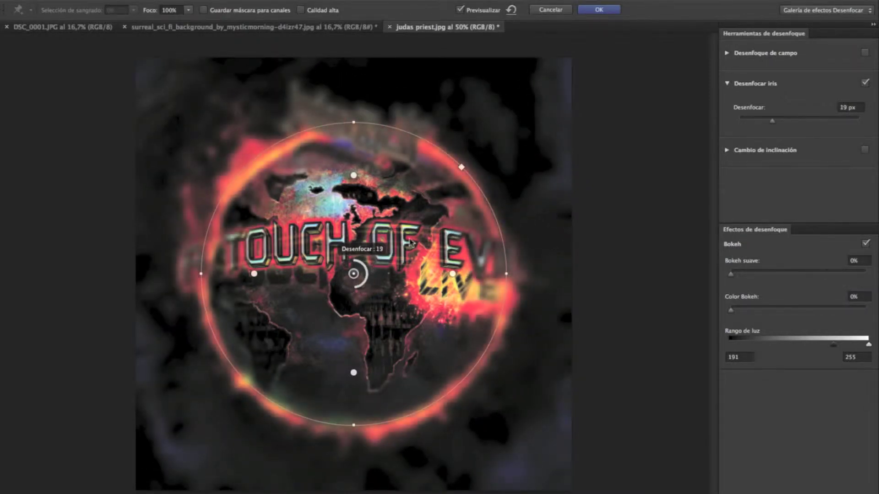
{"action": "left_click", "coordinate": [596, 11]}
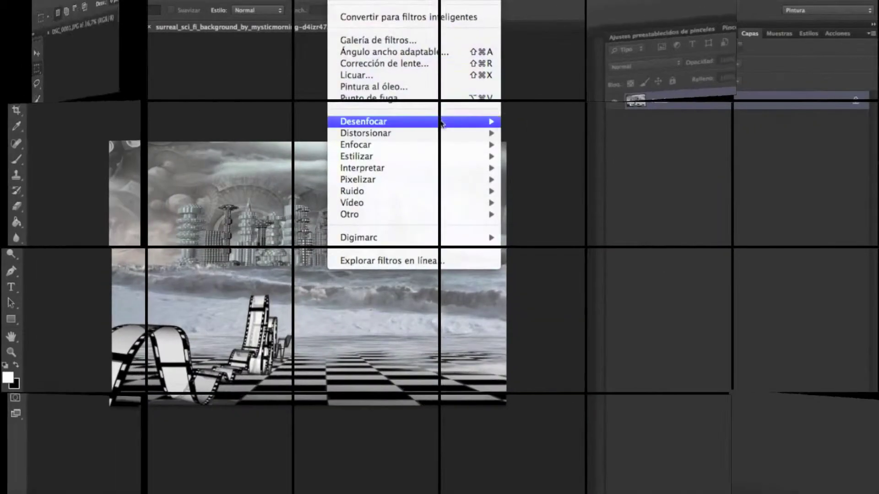
Apply a Tilt-Shift blur with the sharp band moved up to the skyline and stronger blur
{"action": "mouse_move", "coordinate": [412, 121]}
{"action": "left_click", "coordinate": [540, 144]}
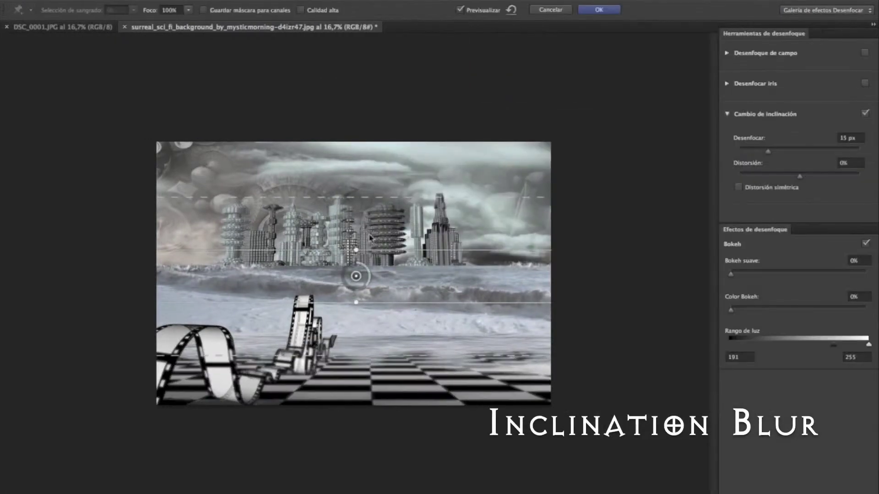
{"action": "left_click_drag", "start_coordinate": [355, 279], "coordinate": [363, 251]}
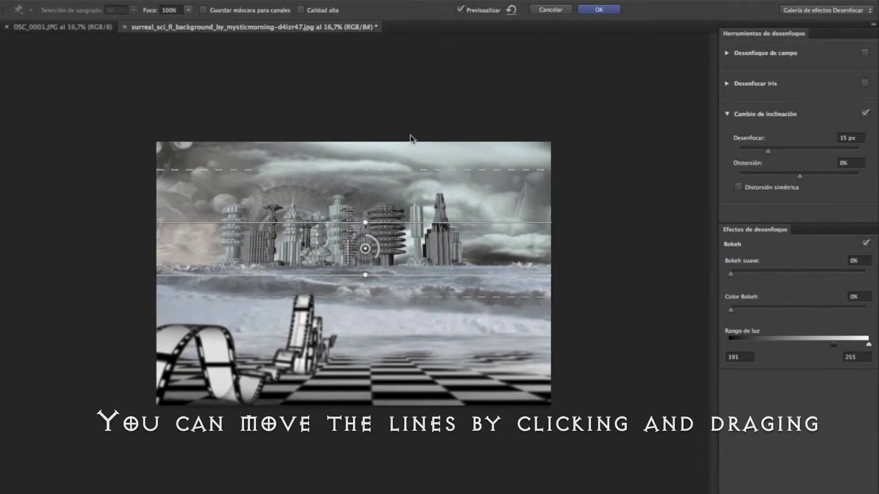
{"action": "mouse_move", "coordinate": [356, 261]}
{"action": "left_mouse_down"}
{"action": "mouse_move", "coordinate": [347, 254]}
{"action": "mouse_move", "coordinate": [354, 262]}
{"action": "left_mouse_up"}
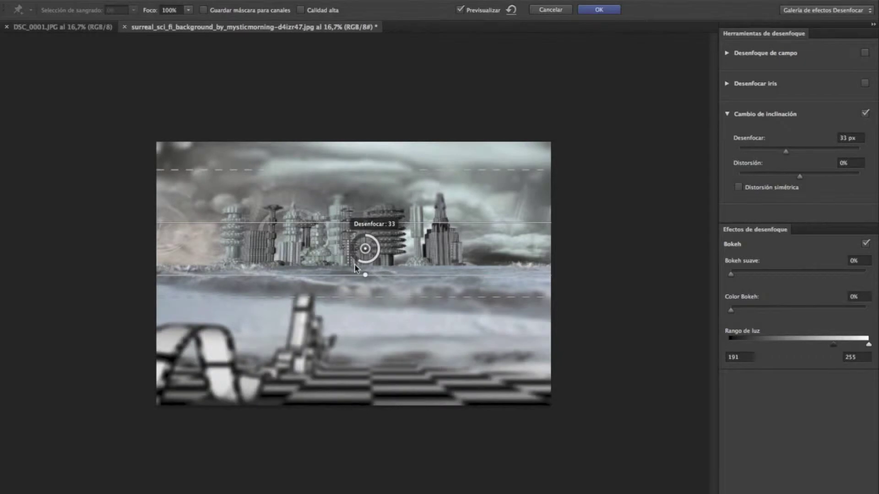
{"action": "left_click", "coordinate": [593, 11]}
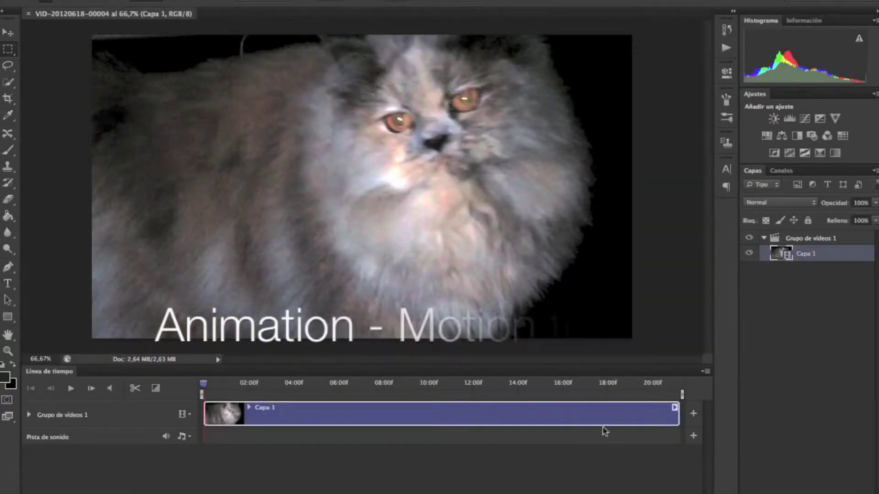
Trim the first cat clip to about 02:00f and show the audio track's add-sound options
{"action": "mouse_move", "coordinate": [678, 414]}
{"action": "left_mouse_down"}
{"action": "mouse_move", "coordinate": [418, 412]}
{"action": "mouse_move", "coordinate": [263, 424]}
{"action": "left_mouse_up"}
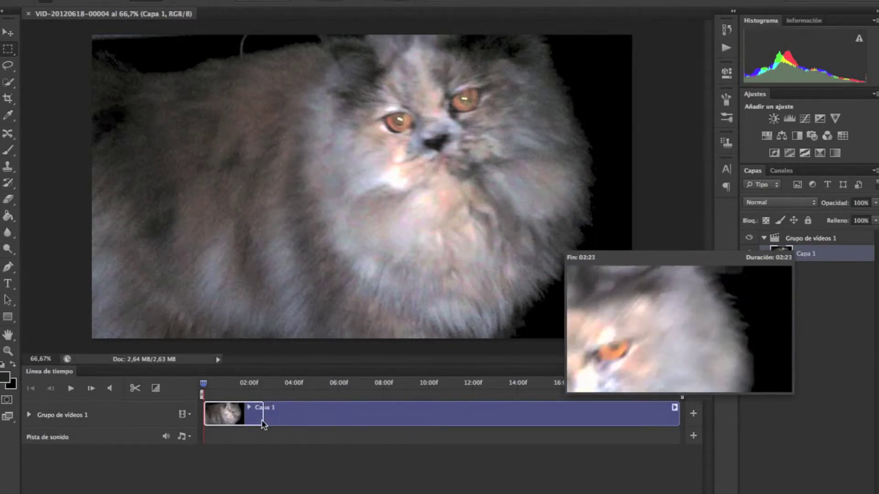
{"action": "left_click_drag", "start_coordinate": [261, 421], "coordinate": [258, 421]}
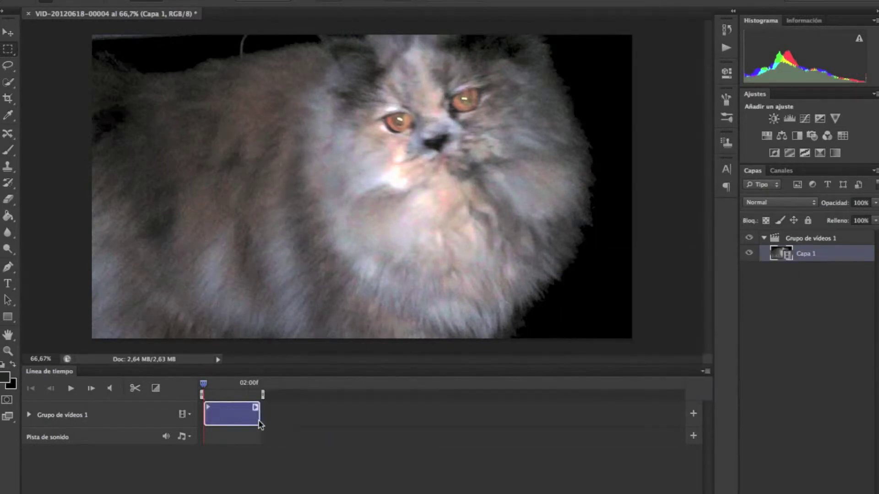
{"action": "left_click", "coordinate": [271, 420]}
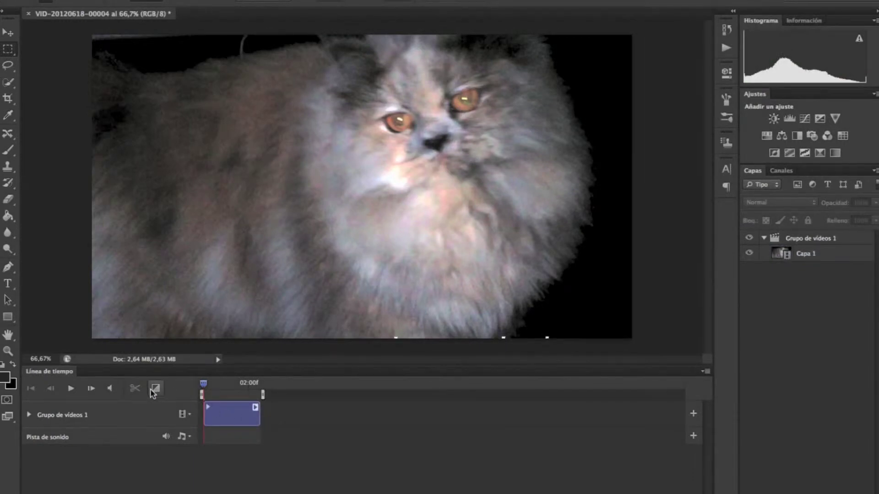
{"action": "left_click", "coordinate": [186, 437]}
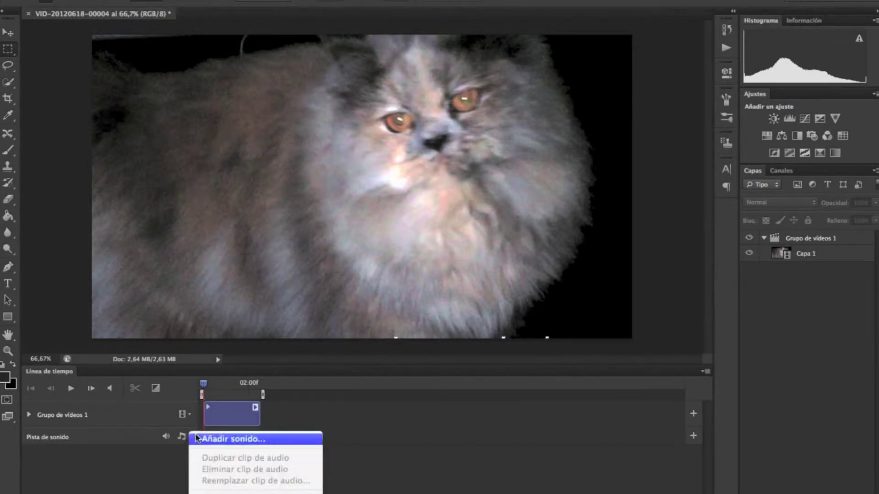
Add the Ramones mp3 'My Brain Is Hanging Upside Down' from the Música folder
{"action": "left_click", "coordinate": [210, 439]}
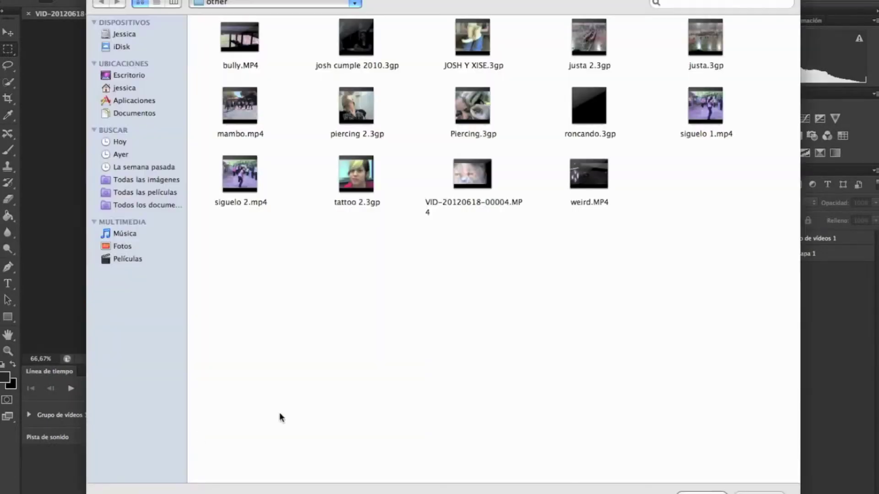
{"action": "left_click", "coordinate": [146, 88]}
{"action": "double_click", "coordinate": [359, 108]}
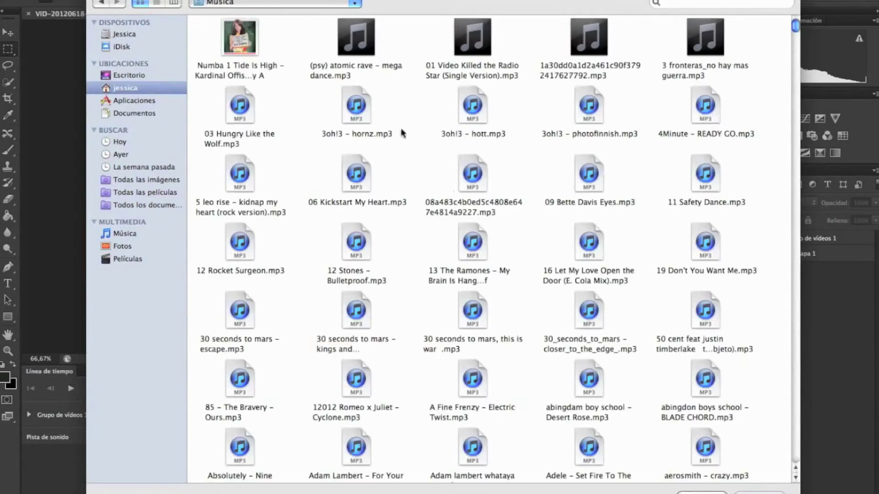
{"action": "scroll", "coordinate": [534, 279], "scroll_direction": "down", "scroll_amount": 3}
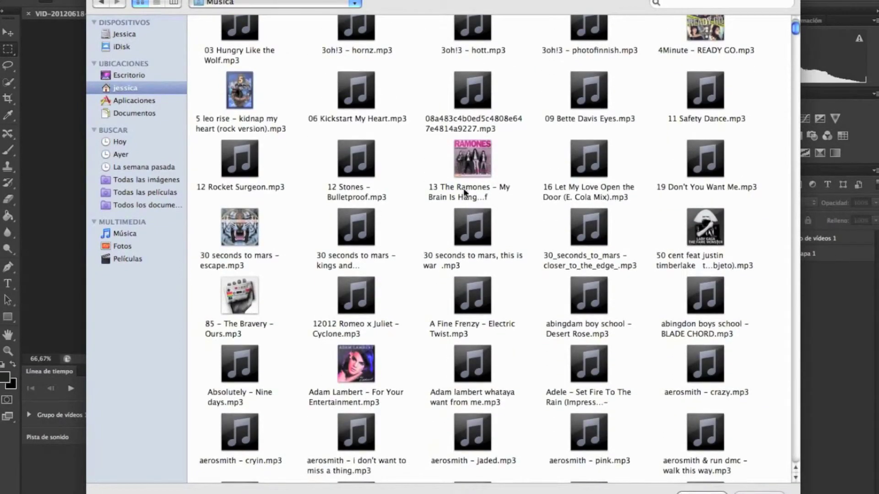
{"action": "double_click", "coordinate": [450, 185]}
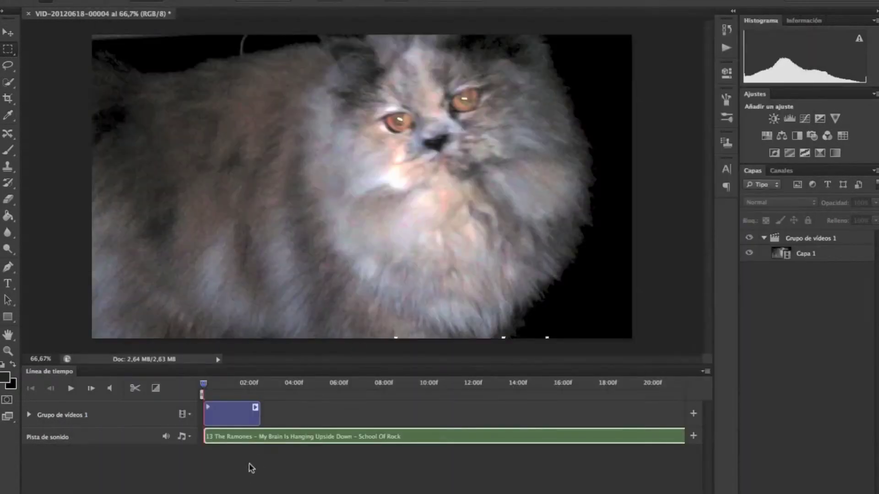
Preview the video with its new music track, then stop playback
{"action": "left_click", "coordinate": [65, 393]}
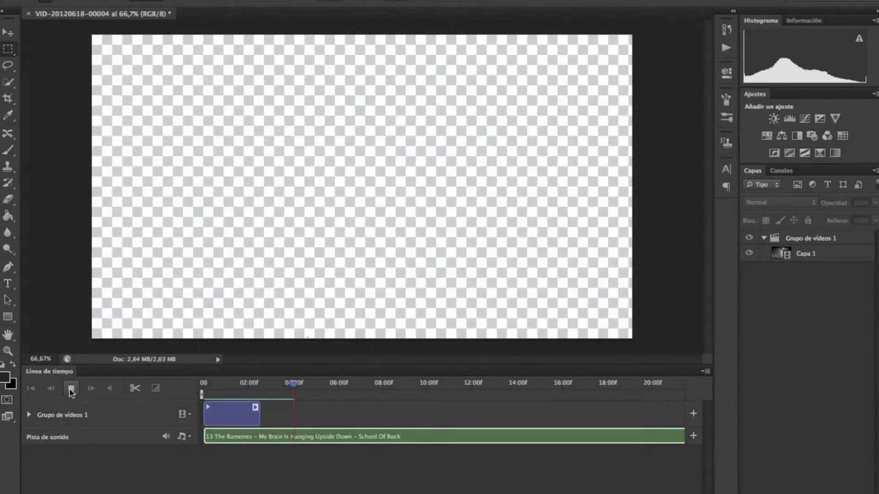
{"action": "left_click", "coordinate": [71, 390]}
{"action": "left_click", "coordinate": [91, 1]}
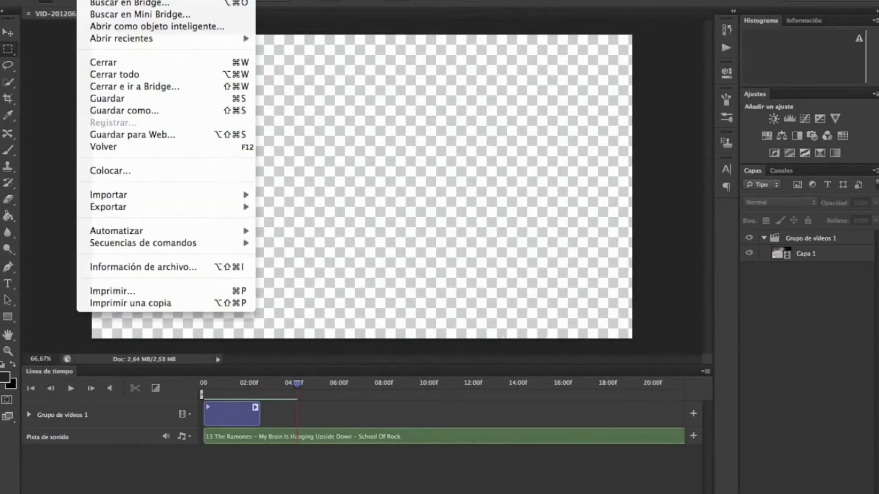
Open IMG-20120606-00282.jpg and IMG-20120606-00283.jpg from the photography folder
{"action": "left_click", "coordinate": [186, 26]}
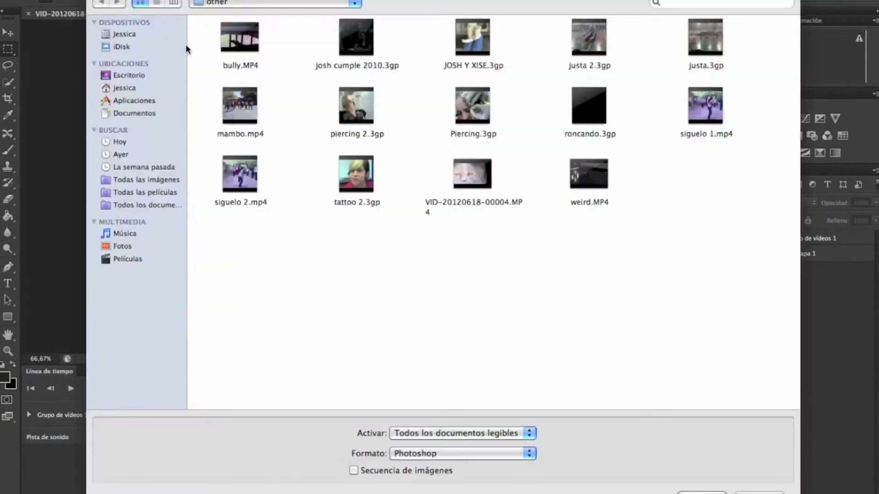
{"action": "left_click", "coordinate": [258, 3]}
{"action": "left_click", "coordinate": [242, 149]}
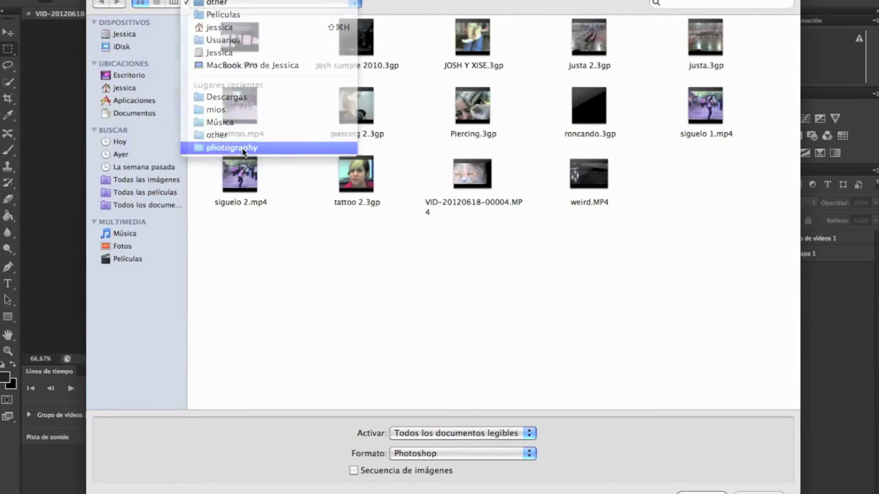
{"action": "scroll", "coordinate": [443, 211], "scroll_direction": "down", "scroll_amount": 3}
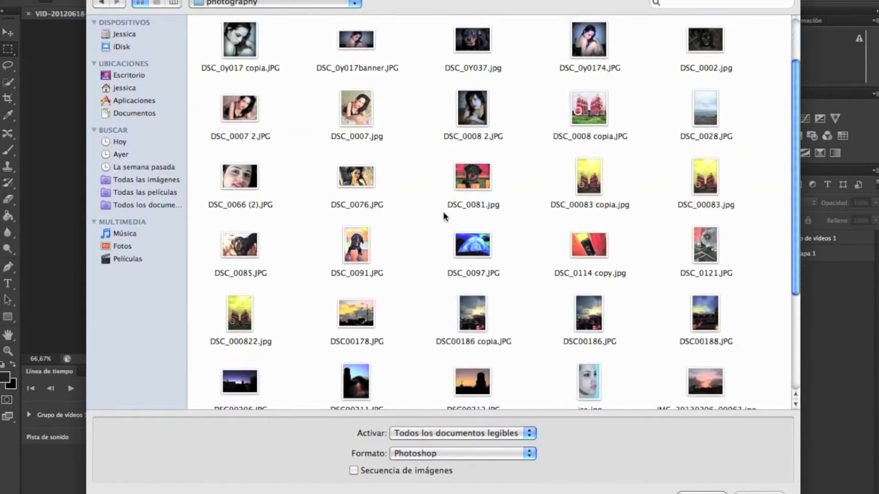
{"action": "scroll", "coordinate": [443, 211], "scroll_direction": "down", "scroll_amount": 5}
{"action": "scroll", "coordinate": [443, 211], "scroll_direction": "down", "scroll_amount": 2}
{"action": "left_click_drag", "start_coordinate": [410, 310], "coordinate": [220, 300]}
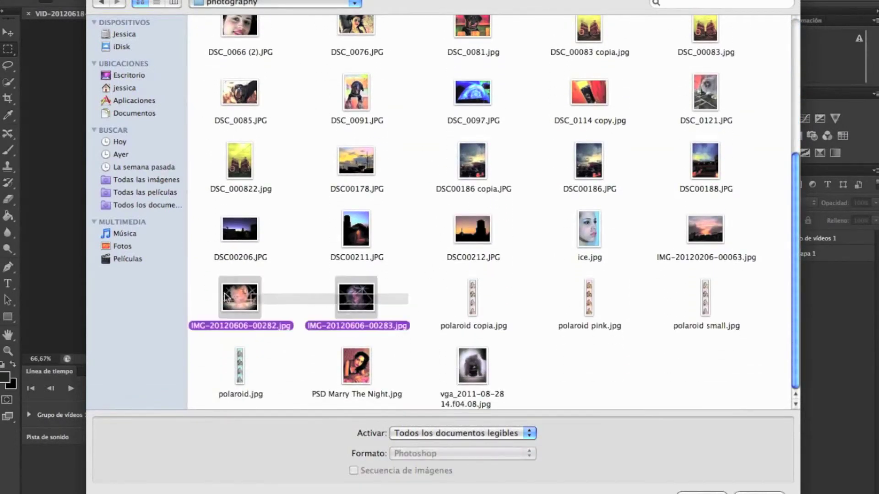
{"action": "key", "text": "Return"}
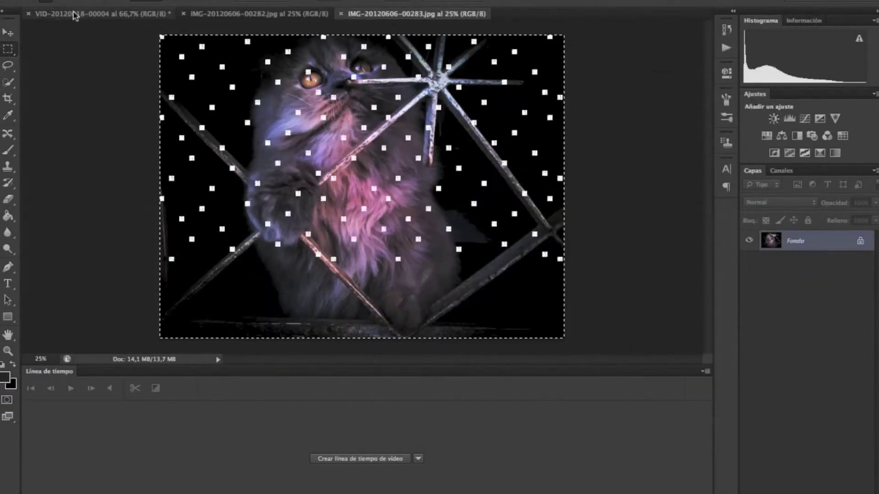
{"action": "left_click", "coordinate": [88, 14]}
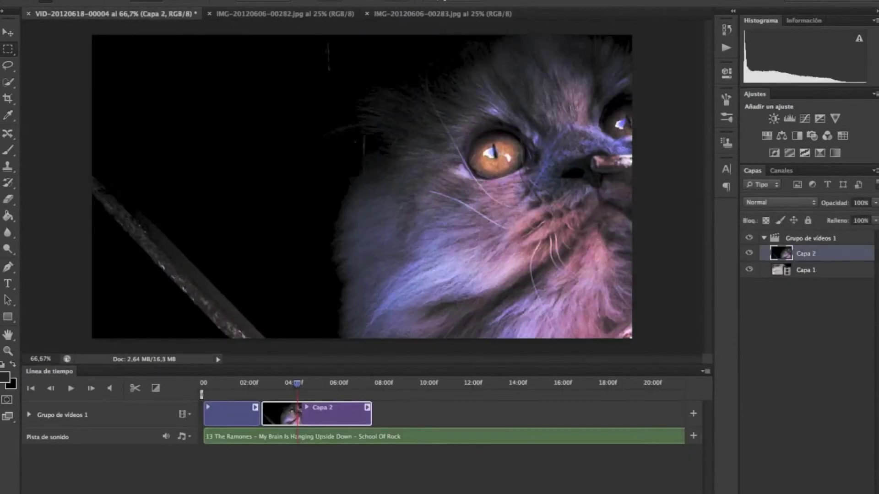
{"action": "left_click", "coordinate": [411, 12]}
{"action": "left_click", "coordinate": [271, 16]}
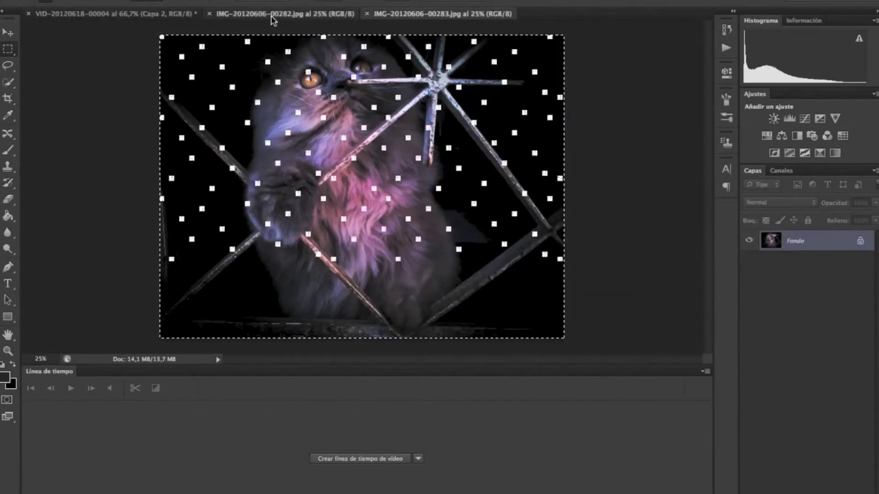
{"action": "left_click_drag", "start_coordinate": [152, 341], "coordinate": [566, 78]}
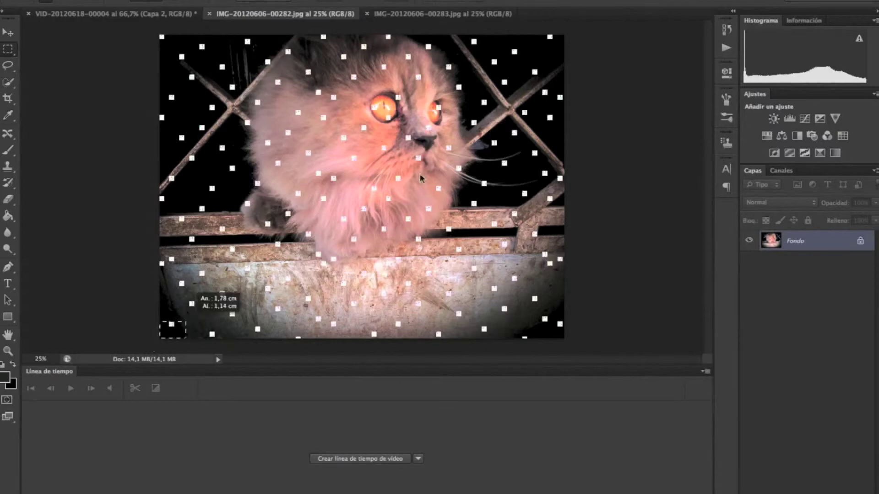
{"action": "left_click_drag", "start_coordinate": [200, 36], "coordinate": [414, 318]}
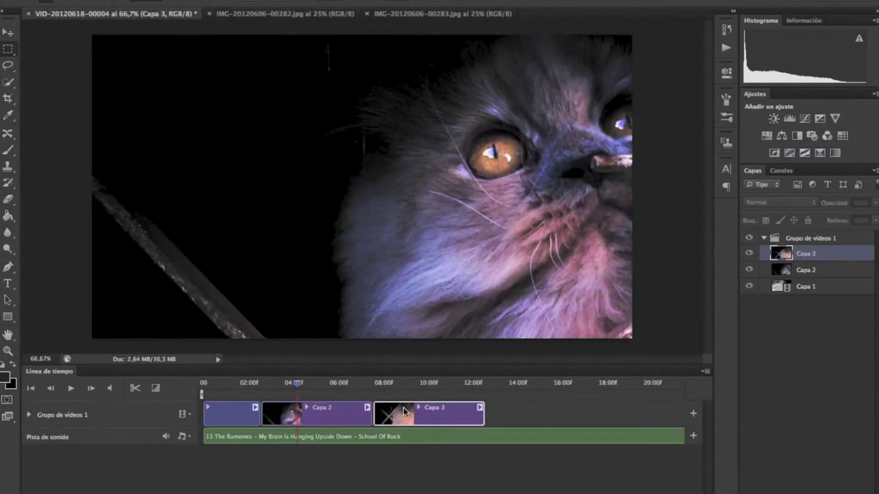
{"action": "left_click_drag", "start_coordinate": [403, 408], "coordinate": [220, 412]}
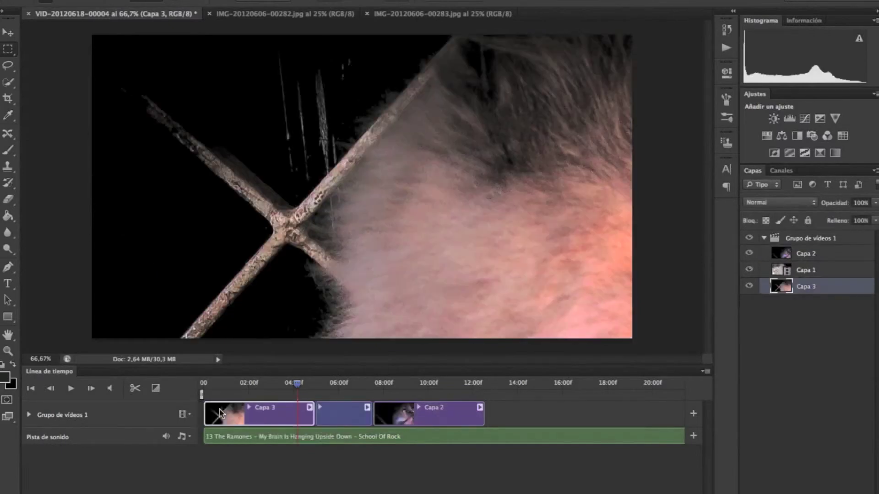
{"action": "left_click", "coordinate": [273, 485]}
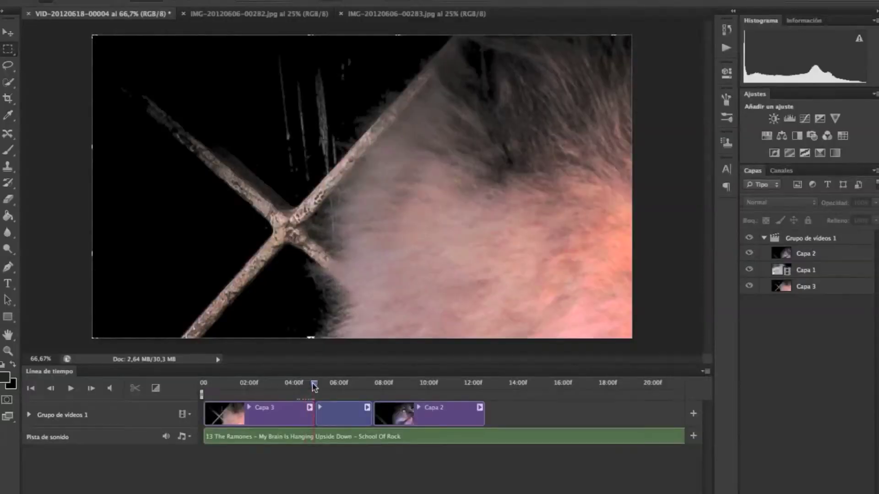
{"action": "left_click_drag", "start_coordinate": [298, 386], "coordinate": [315, 384]}
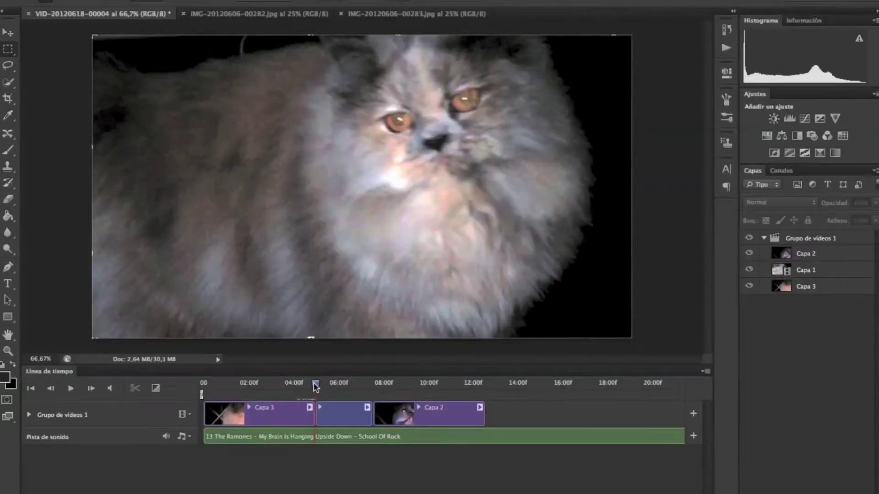
Set the timeline transition duration to 3,47 s
{"action": "left_click", "coordinate": [155, 389]}
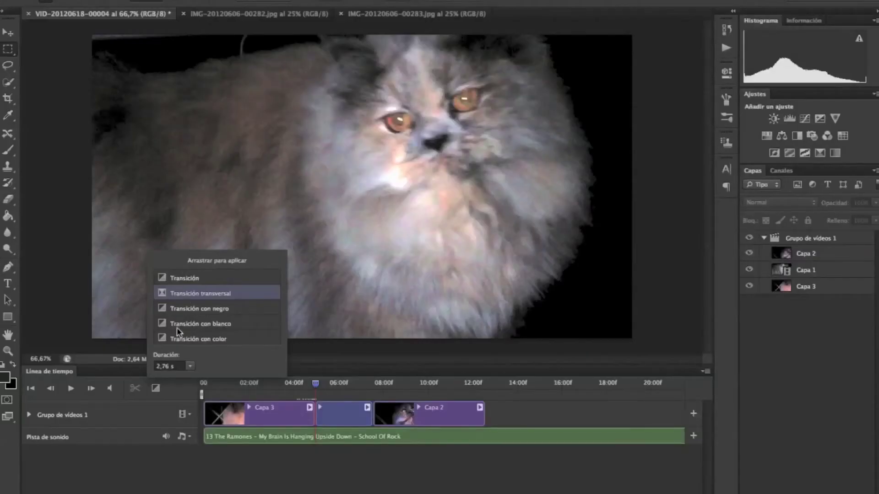
{"action": "left_click", "coordinate": [187, 367]}
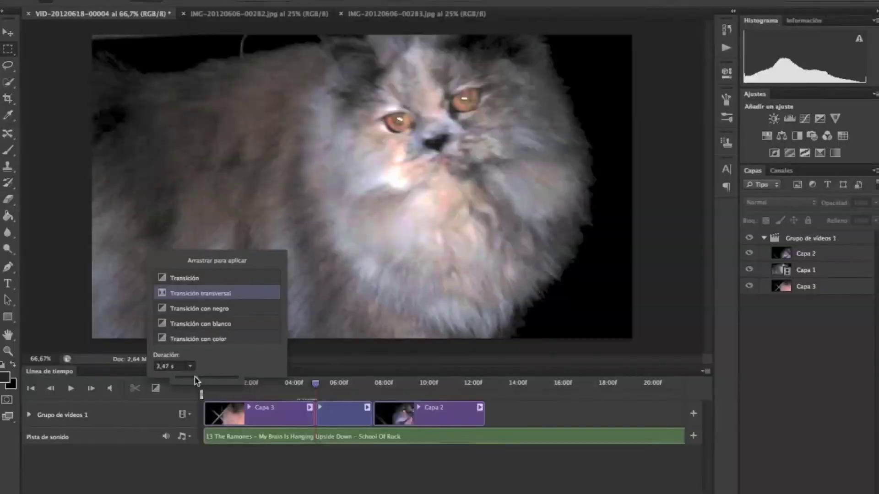
{"action": "left_click", "coordinate": [194, 294]}
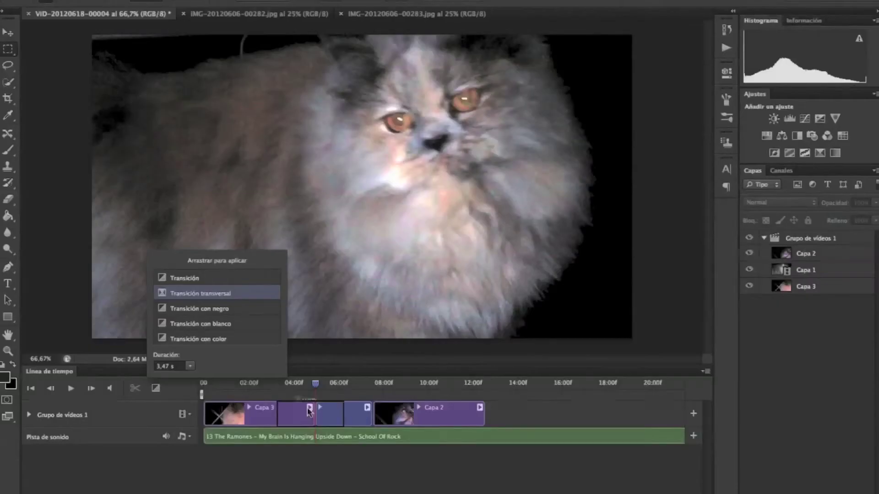
Add Transición transversal crossfades between all three clips and a fade-out on Capa 2's end
{"action": "left_click_drag", "start_coordinate": [316, 413], "coordinate": [316, 414]}
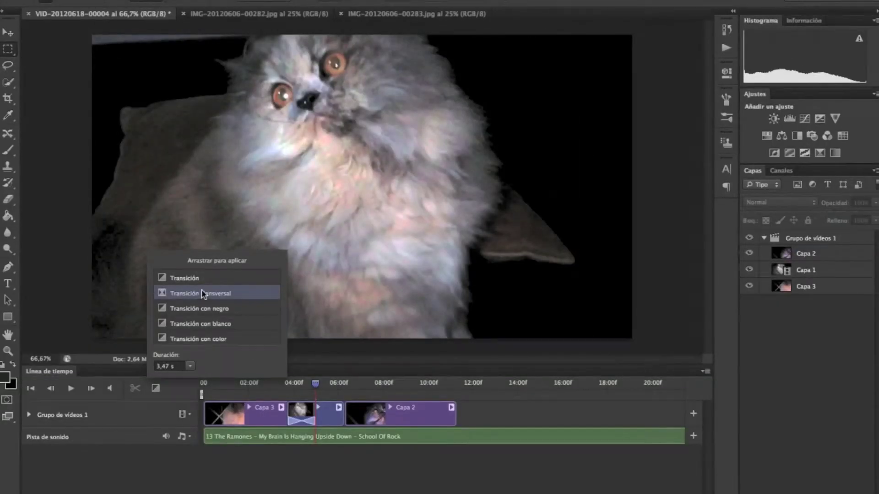
{"action": "left_click_drag", "start_coordinate": [346, 417], "coordinate": [345, 417]}
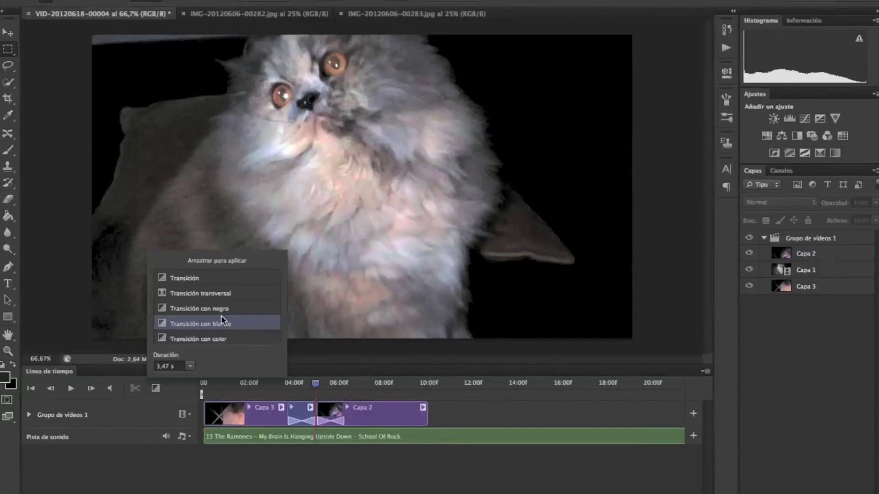
{"action": "left_click_drag", "start_coordinate": [219, 309], "coordinate": [423, 414]}
{"action": "left_click", "coordinate": [154, 482]}
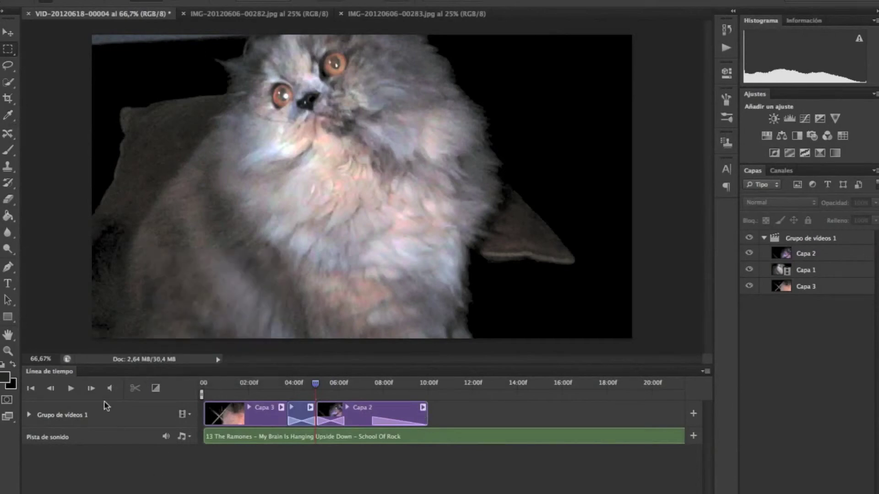
{"action": "left_click_drag", "start_coordinate": [320, 383], "coordinate": [201, 384]}
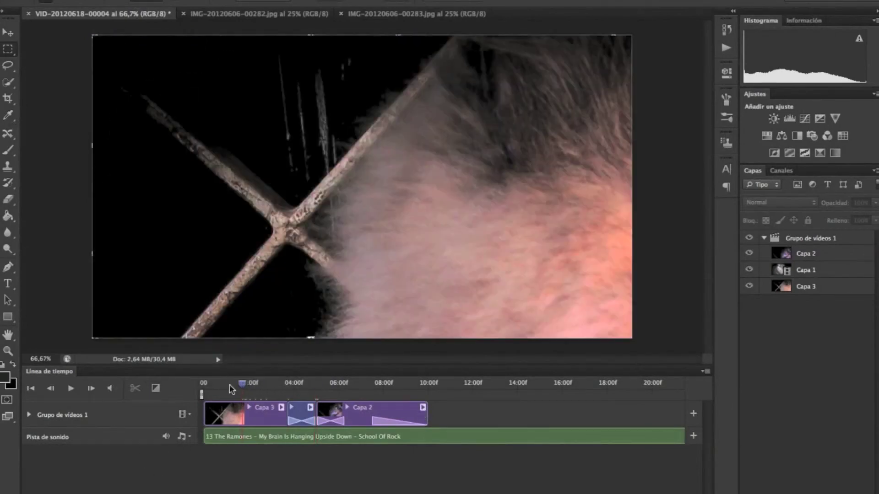
Preview the cat video sequence from its start in the Timeline panel
{"action": "left_click", "coordinate": [71, 389]}
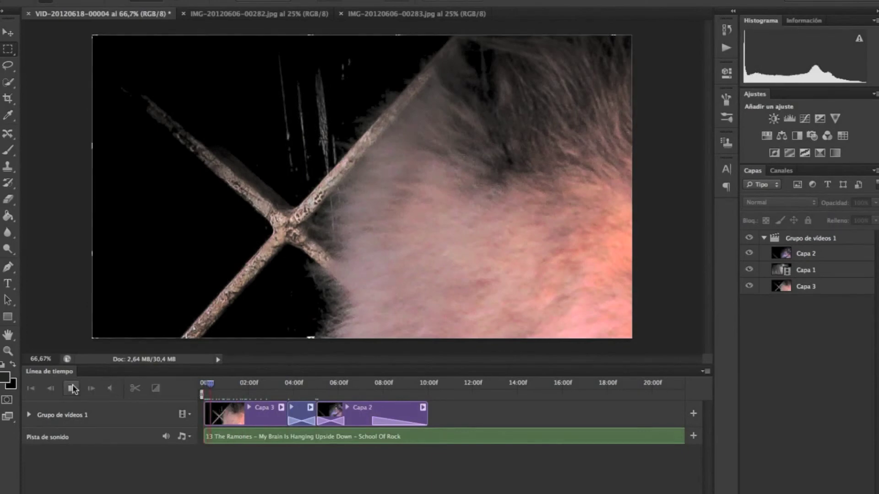